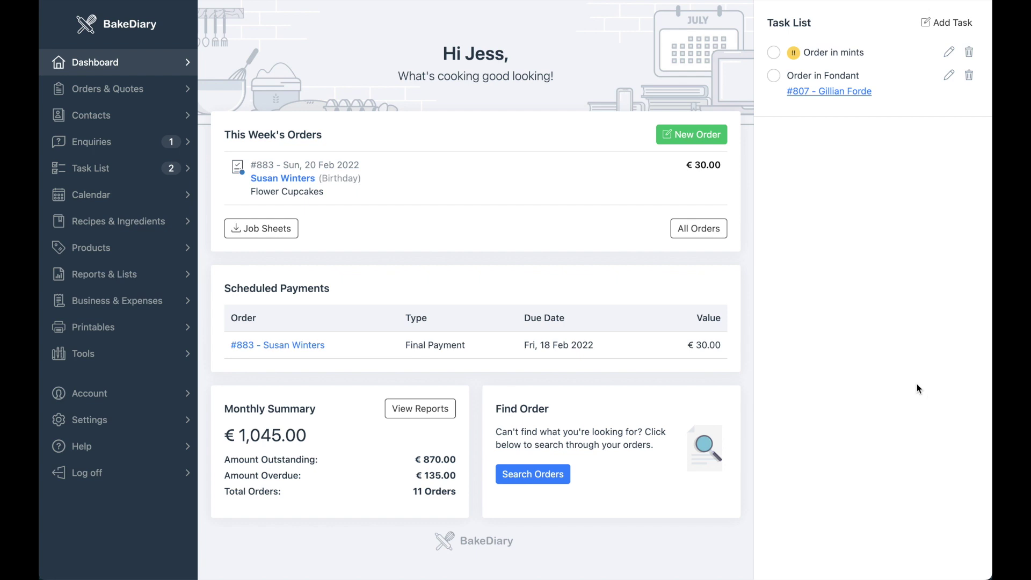
- Open the enquiry form settings and set the form's custom alias to justcakes
left_click(121, 422)
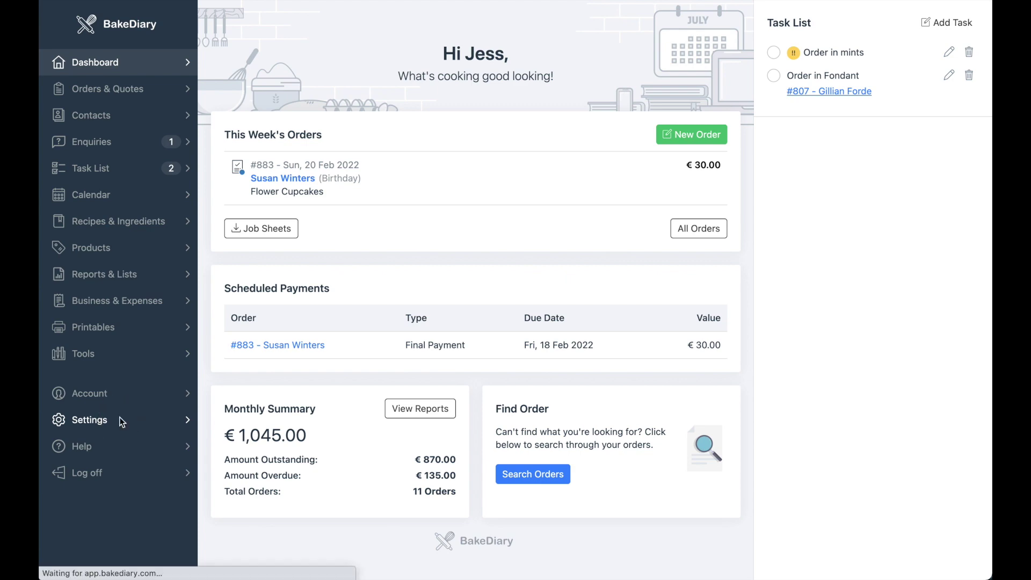
scroll(438, 331, "down", 10)
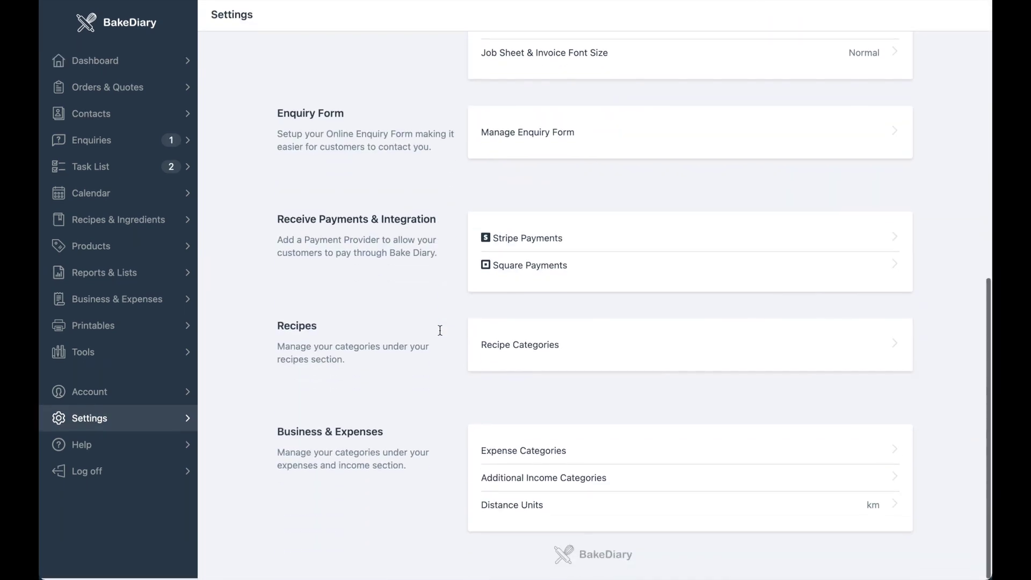
left_click(574, 147)
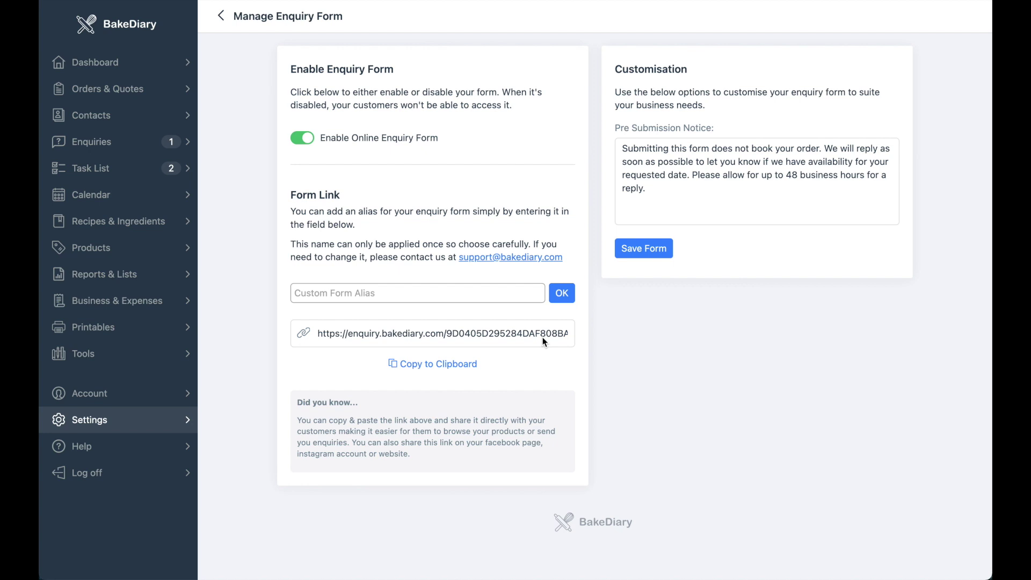
left_click(434, 293)
type("justcakes")
left_click(569, 299)
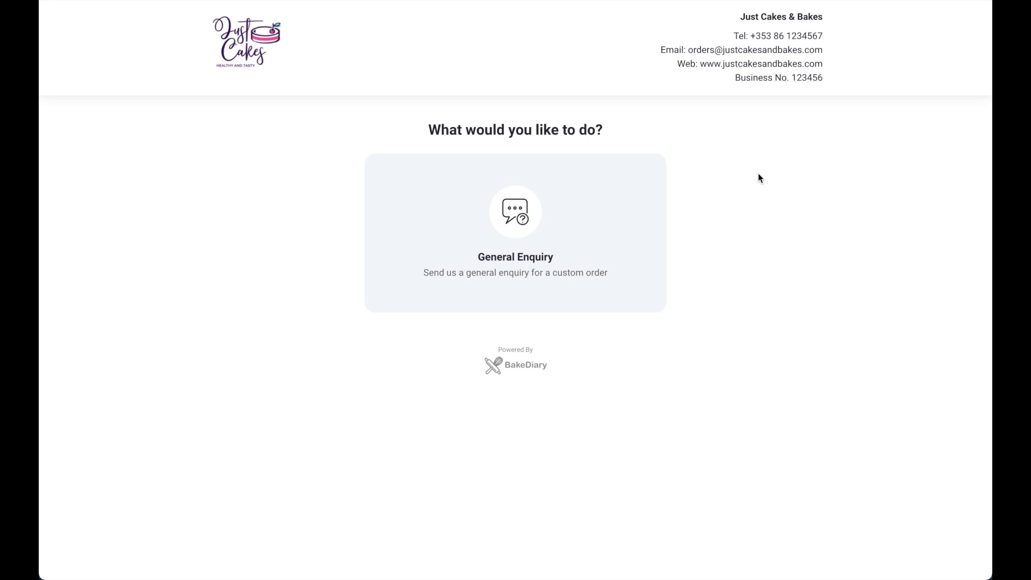
- Open a General Enquiry on the public form and look over its event, image and message sections
left_click(596, 235)
scroll(617, 217, "down", 7)
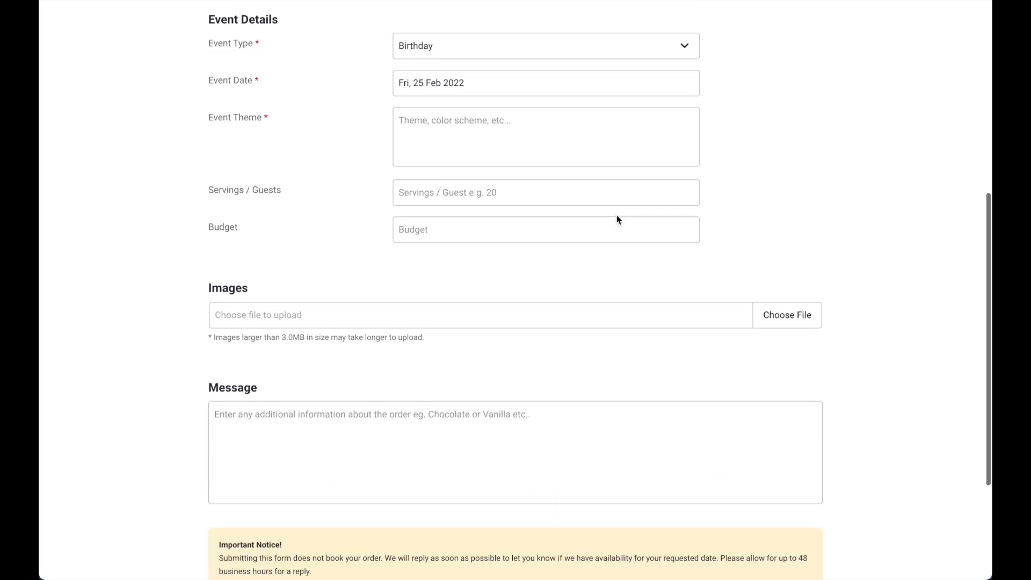
scroll(616, 215, "down", 1)
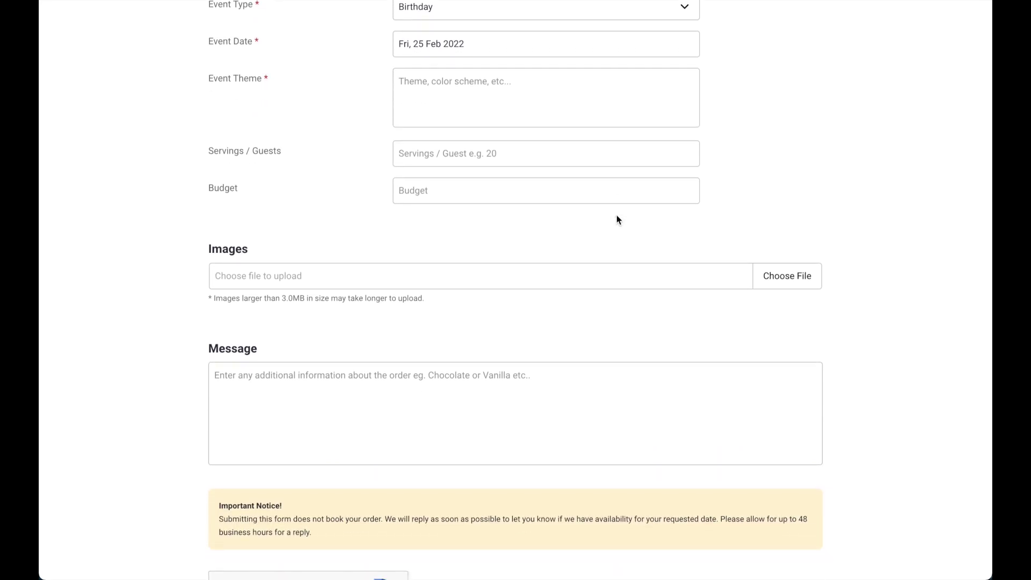
scroll(617, 216, "down", 1)
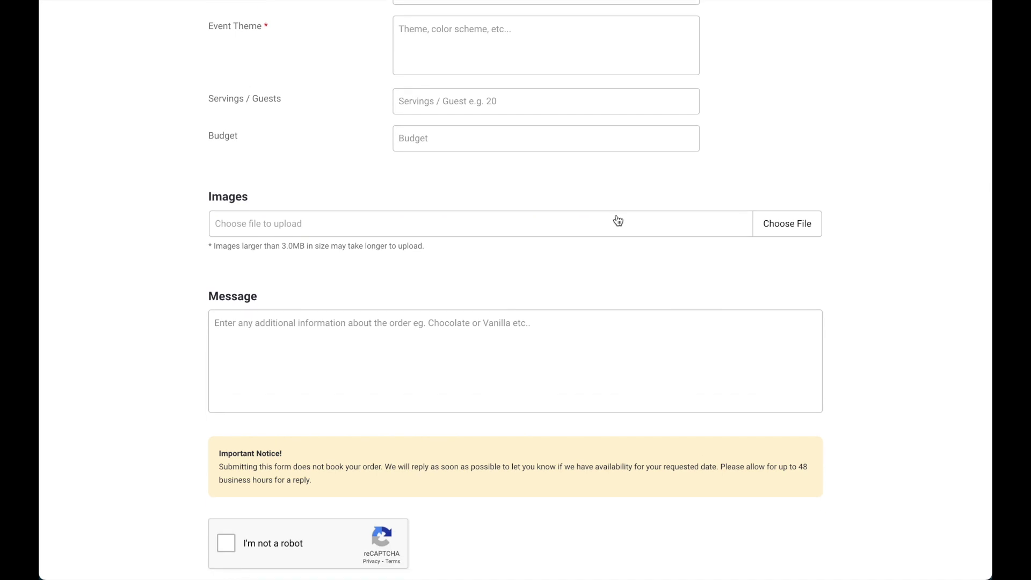
scroll(749, 166, "up", 10)
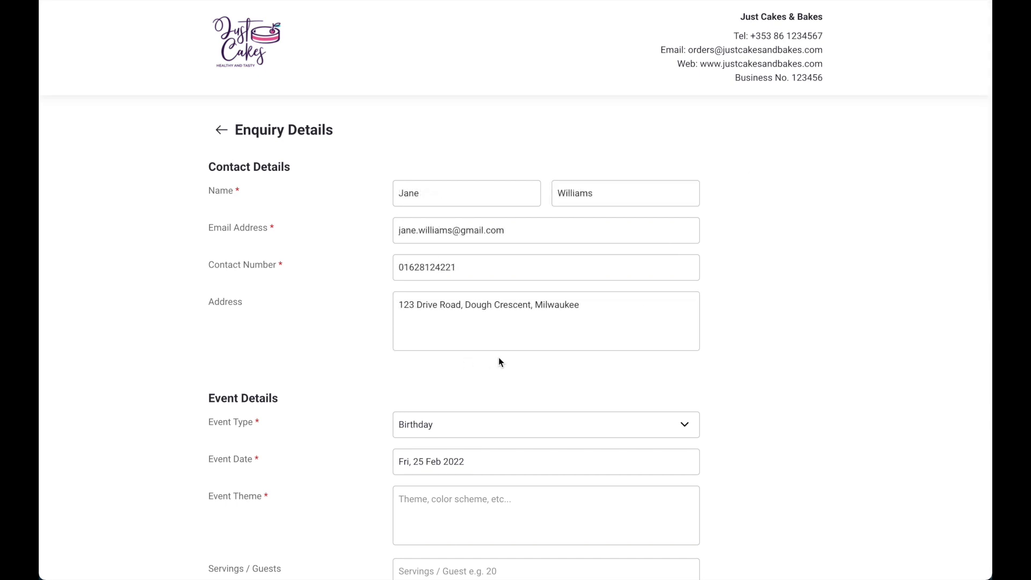
- Keep Birthday as the enquiry's event type and set the event date to Sat, 19 Feb 2022
scroll(499, 358, "down", 4)
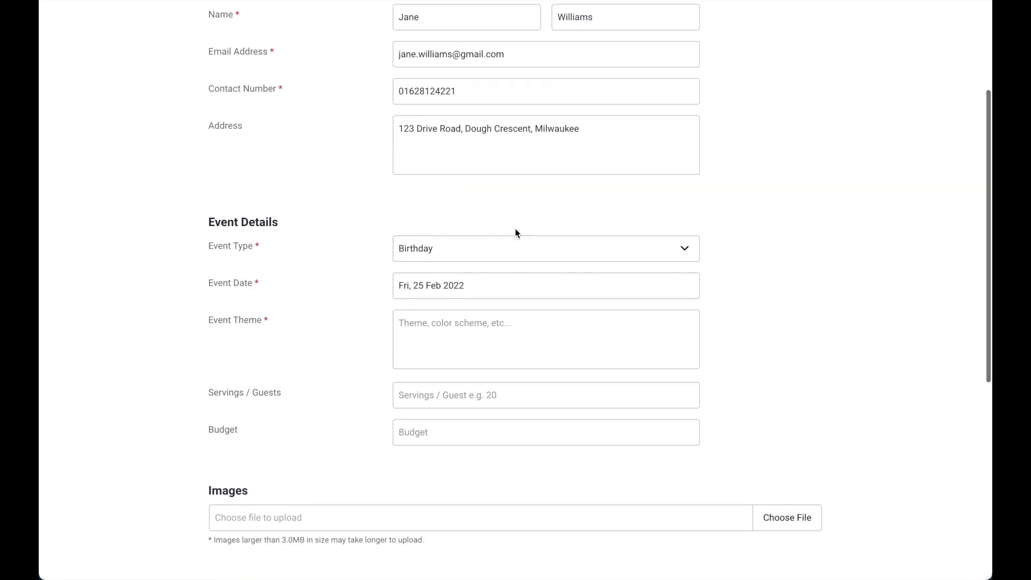
left_click(510, 241)
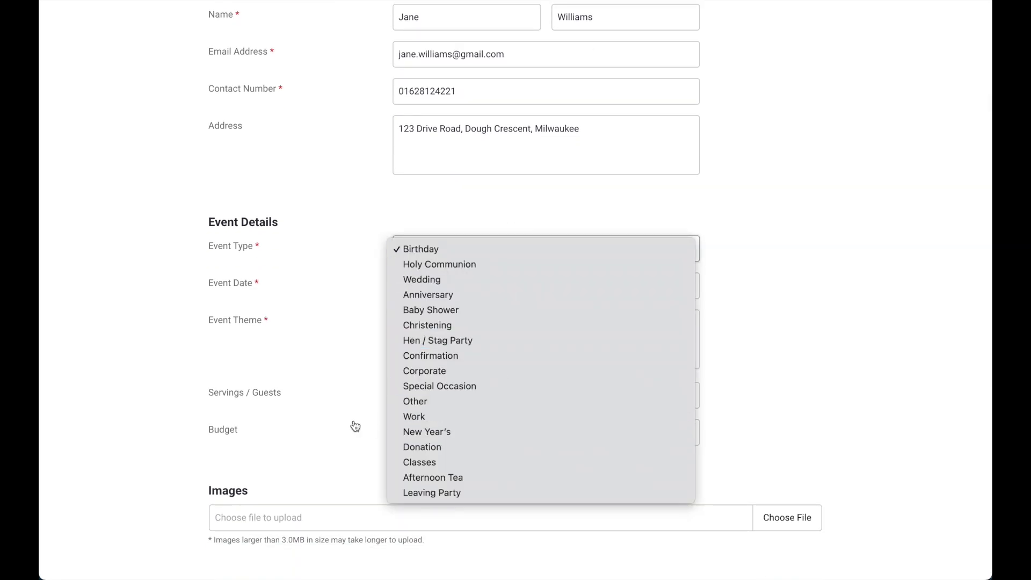
left_click(860, 272)
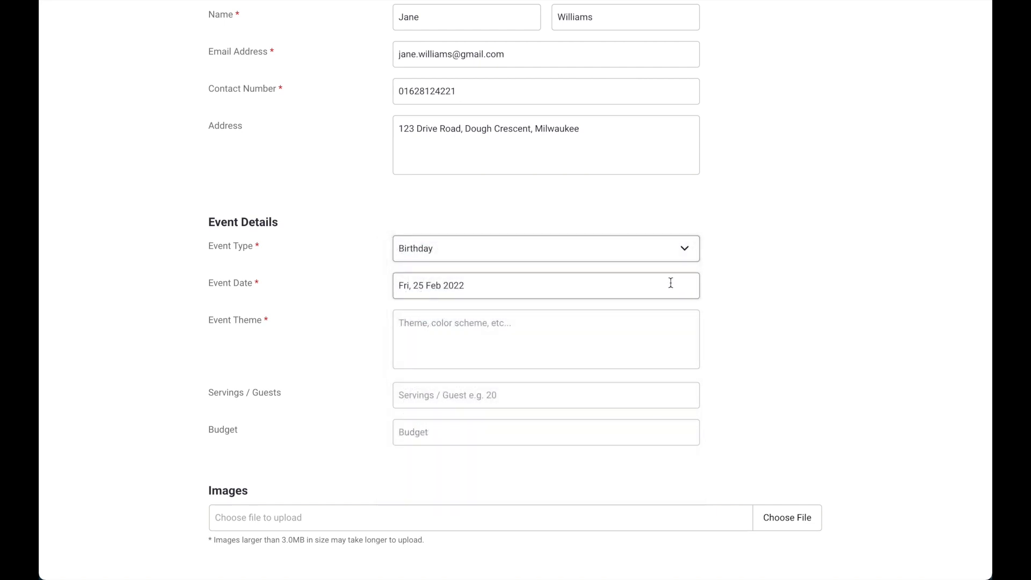
left_click(670, 282)
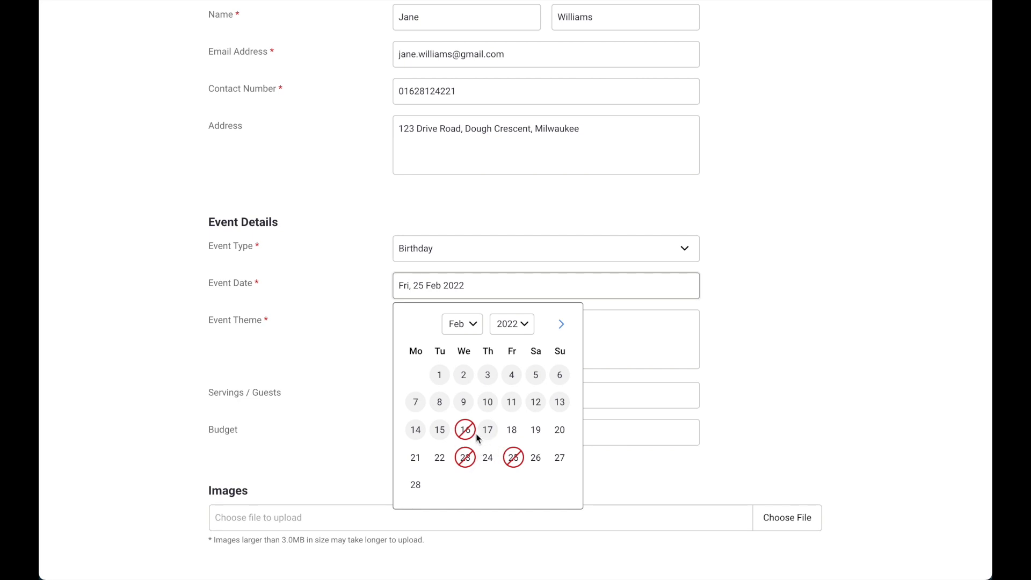
left_click(535, 431)
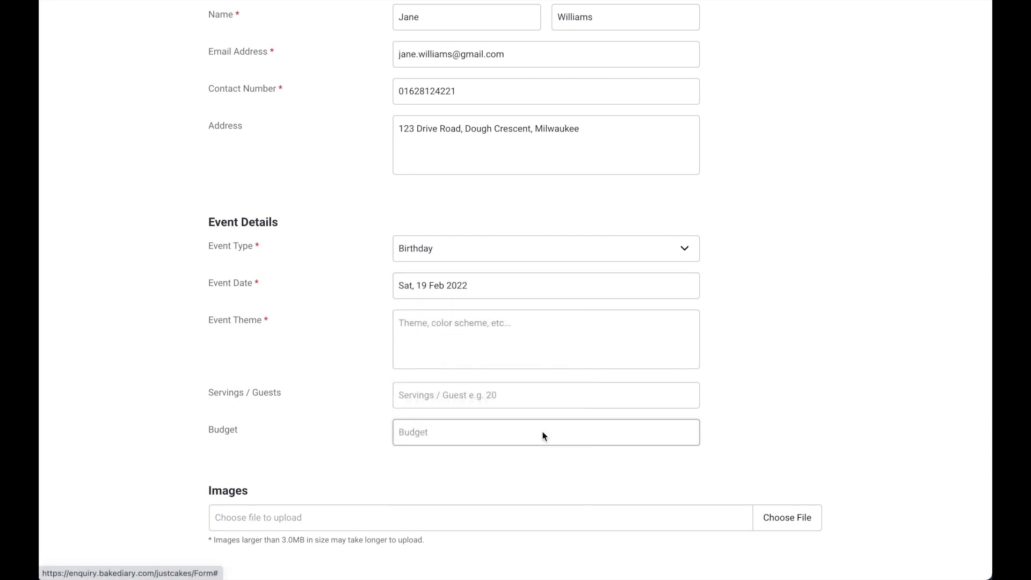
- Enter the event theme "Pink and Silver with flowers" and set the servings to 20
left_click(495, 353)
type("Pink and Silver with flowers")
key("Tab")
type("20")
scroll(796, 289, "down", 1)
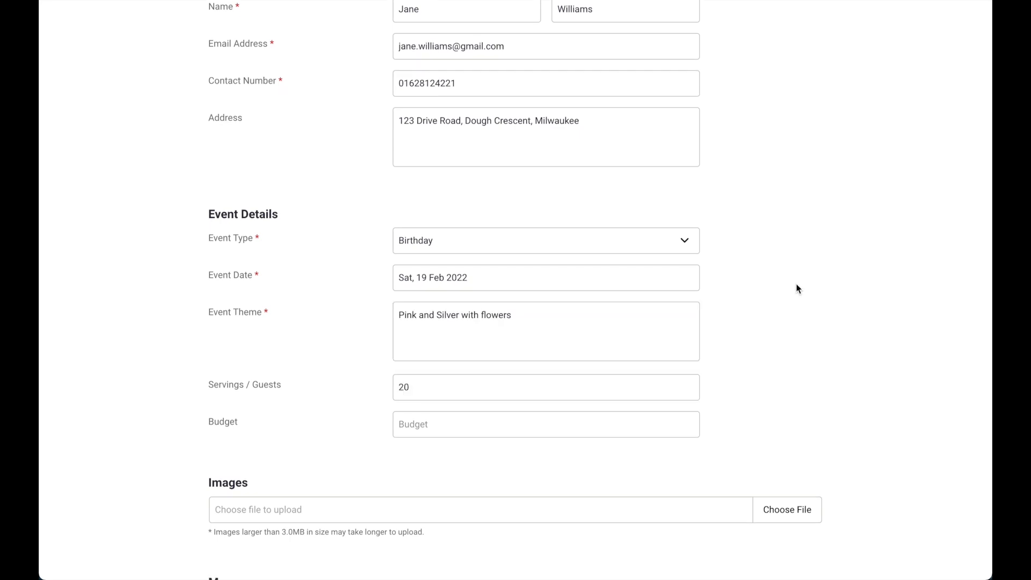
- Enter the enquiry message "I'd like to please order an vanilla cake to feed 20 people and 12 cupcakes"
scroll(796, 288, "down", 4)
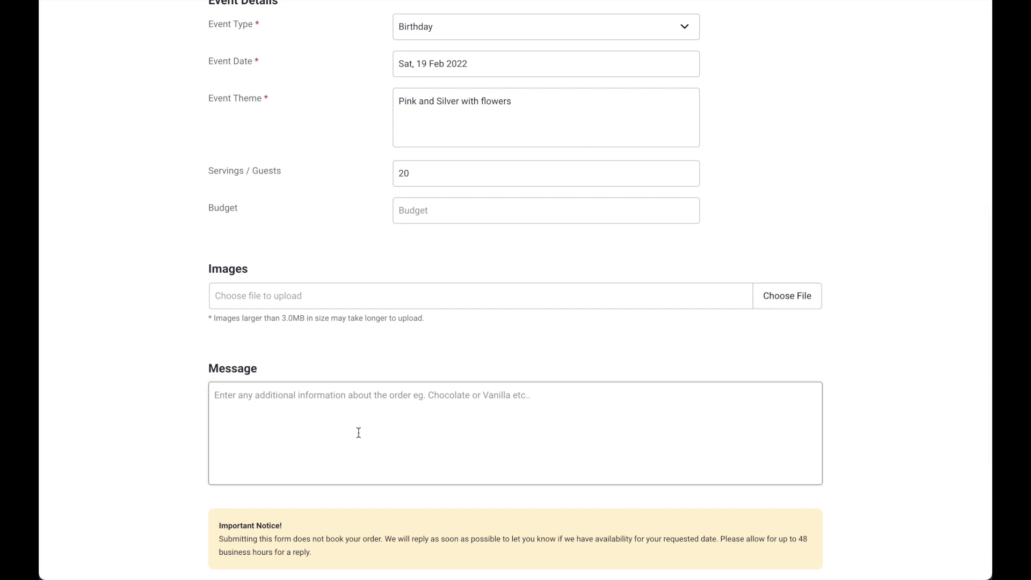
scroll(356, 430, "down", 1)
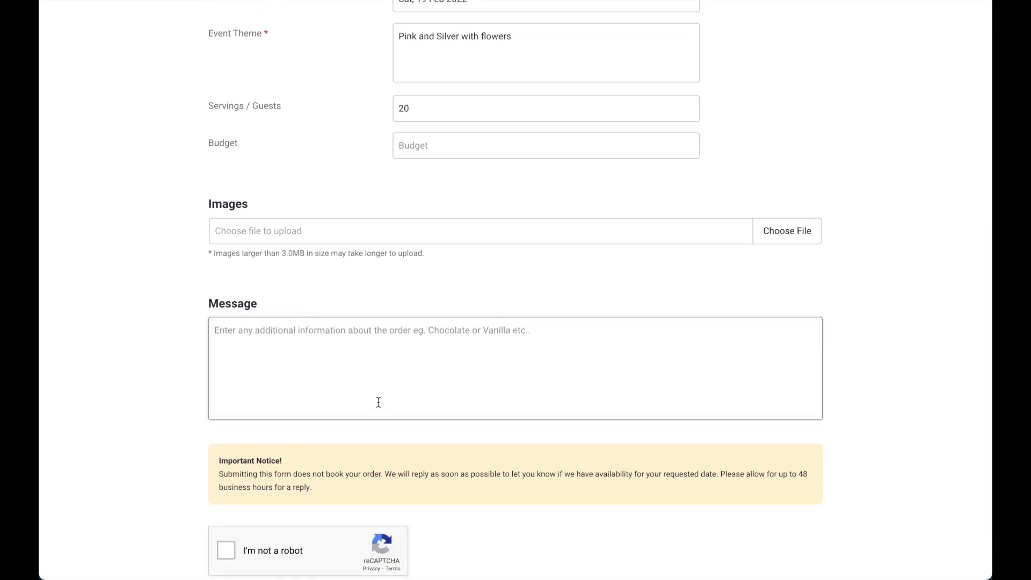
left_click(378, 402)
type("I'd like to please order an vanilla cake to feed 20 people and 12 cupcakes")
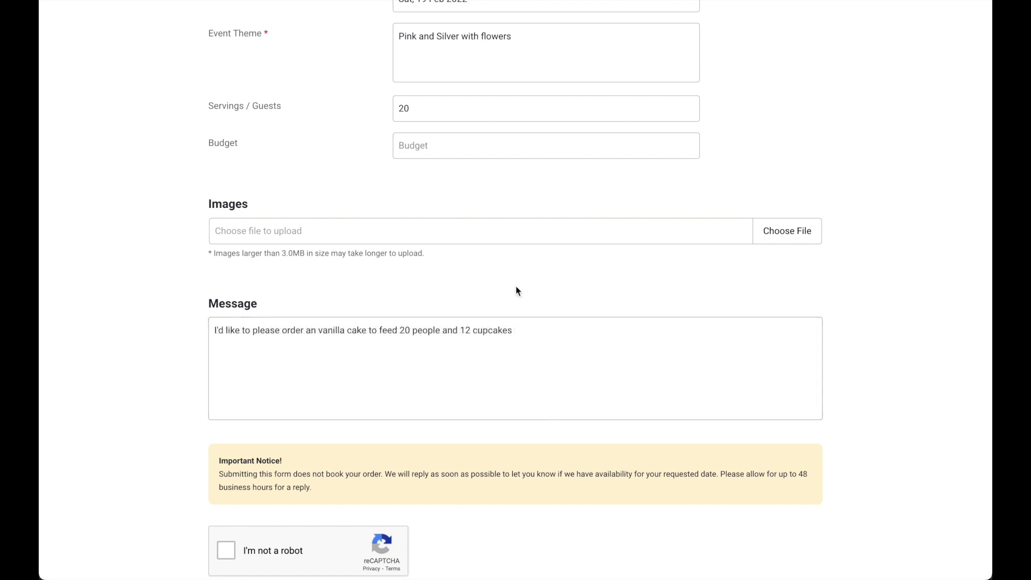
- Complete the reCAPTCHA check, submit the enquiry and return to the form's home page
scroll(515, 291, "down", 2)
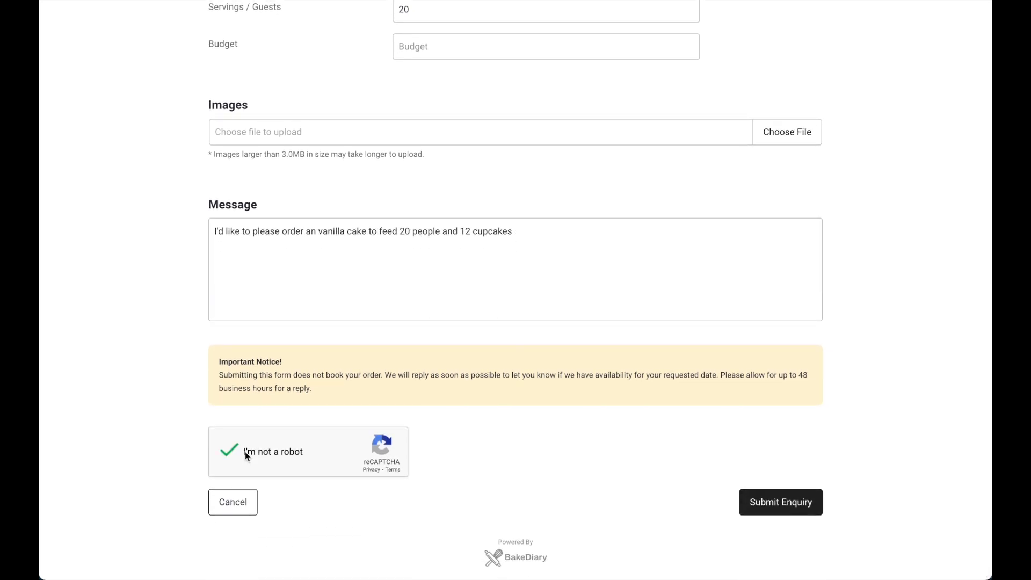
left_click(800, 514)
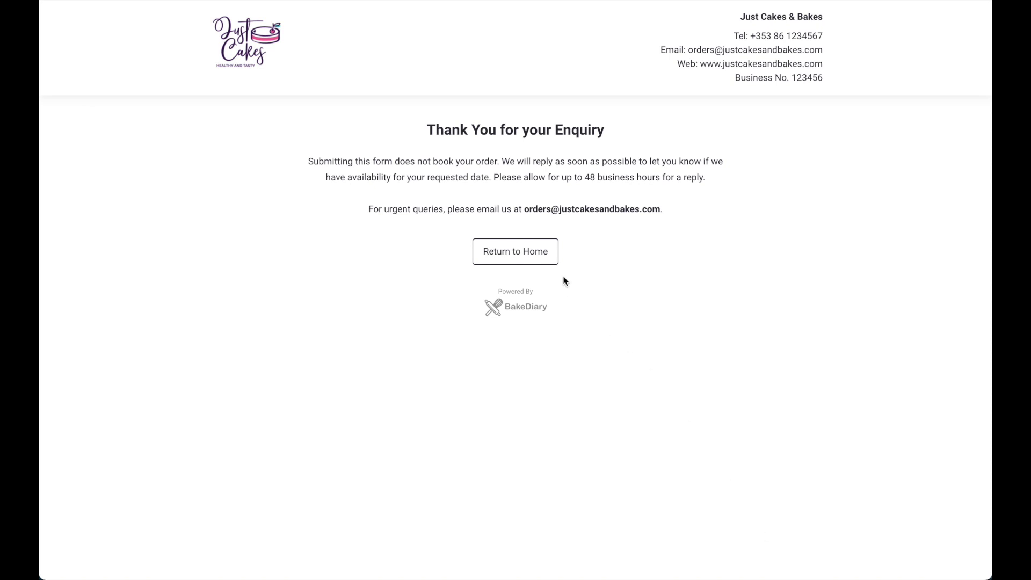
left_click(546, 260)
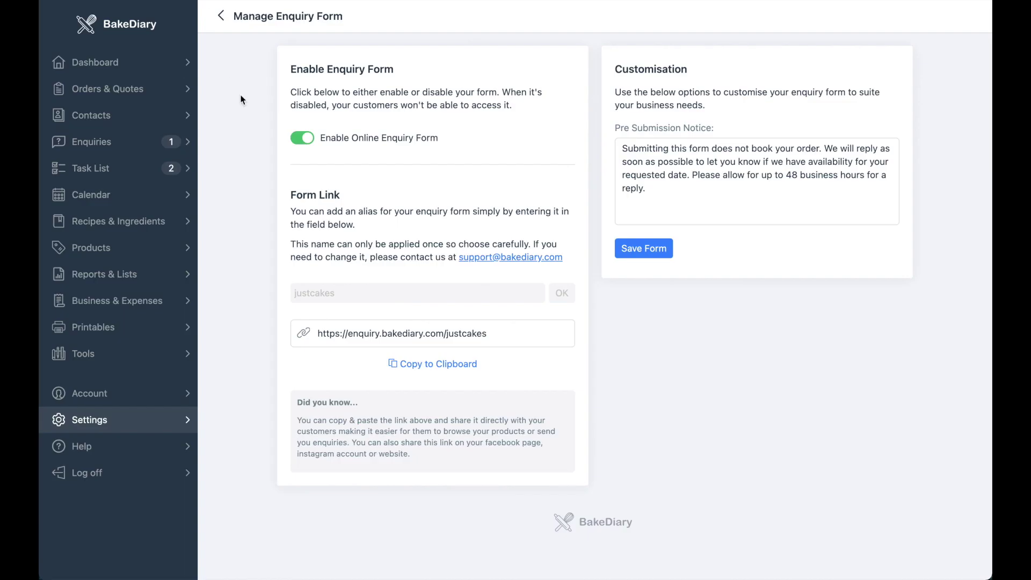
- Create and save an order from the Sat, 19 Feb 2022 birthday enquiry, with an 8" Round Vanilla Cake and 12 x Vanilla Cupcakes
left_click(103, 142)
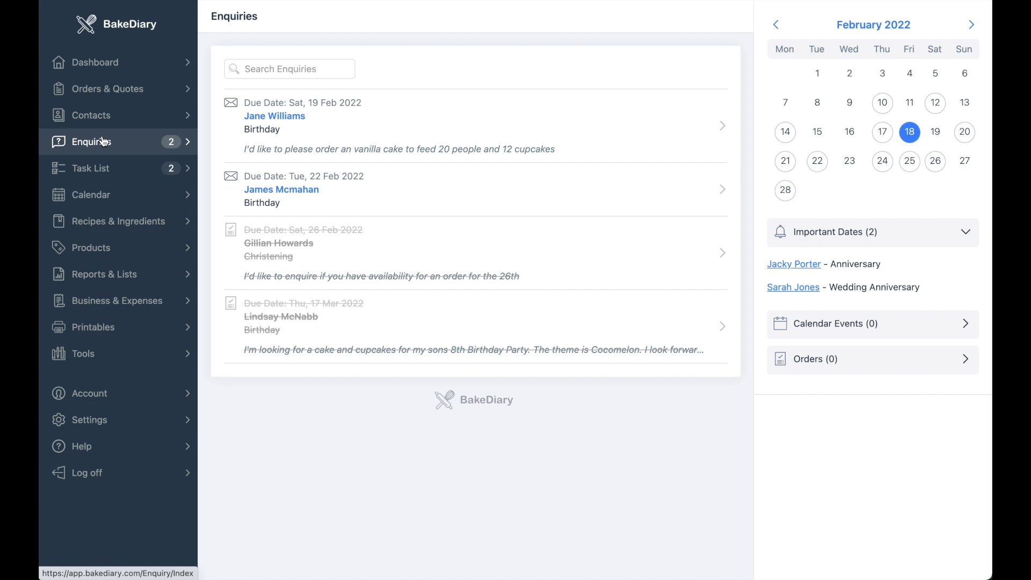
left_click(389, 137)
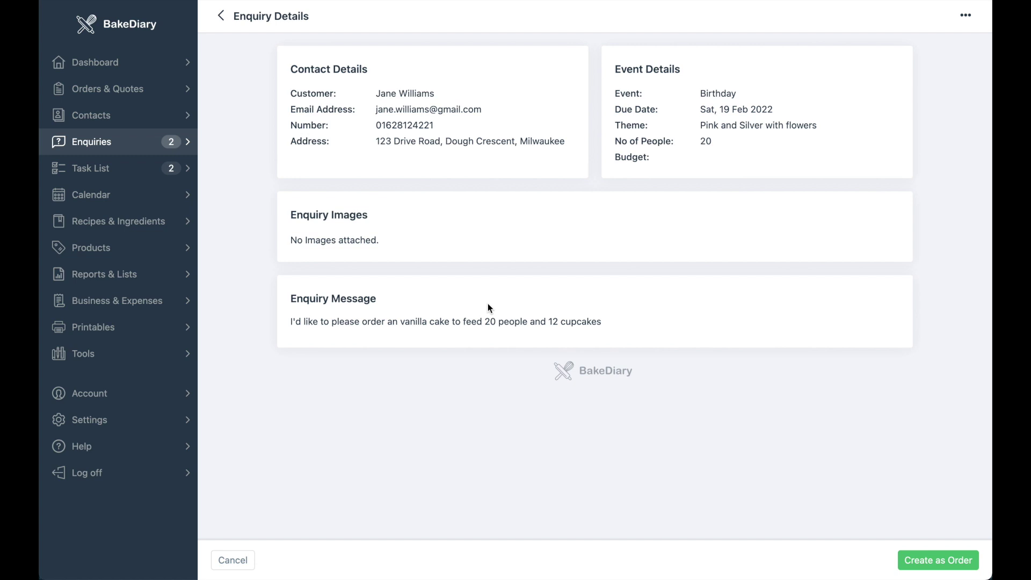
left_click(922, 559)
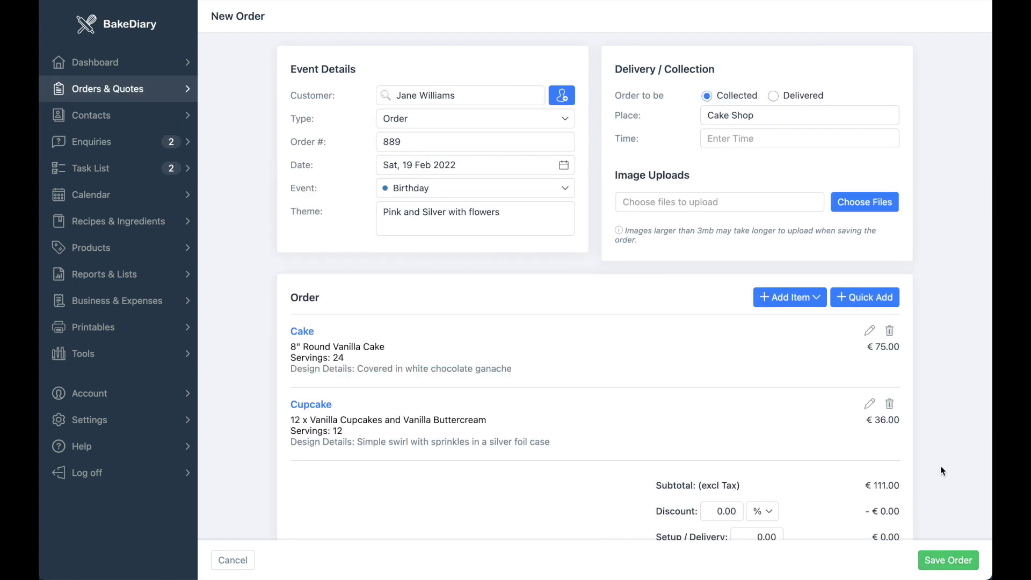
left_click(949, 564)
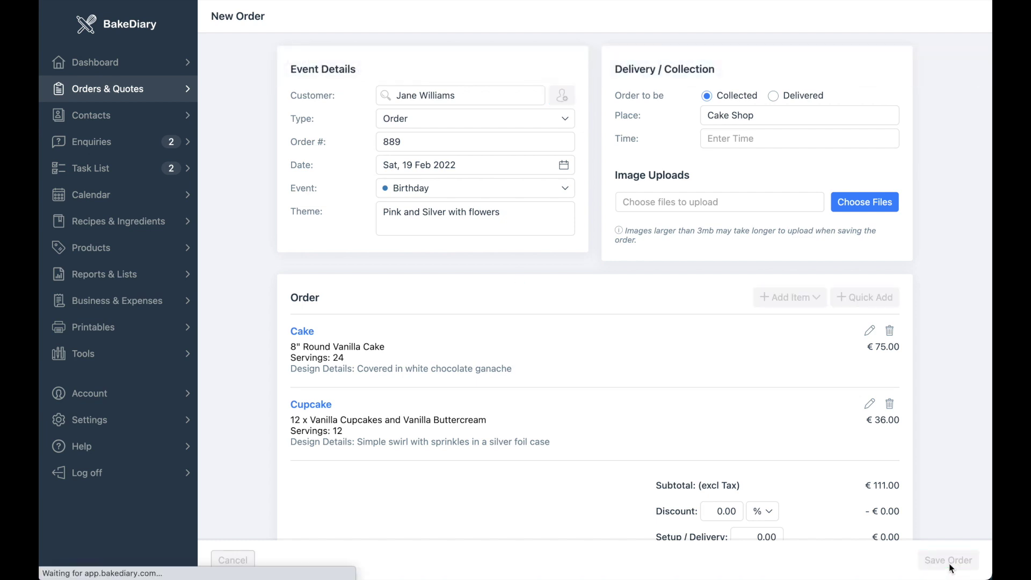
- View the invoice email prepared for the saved order and close it without sending
scroll(951, 568, "down", 4)
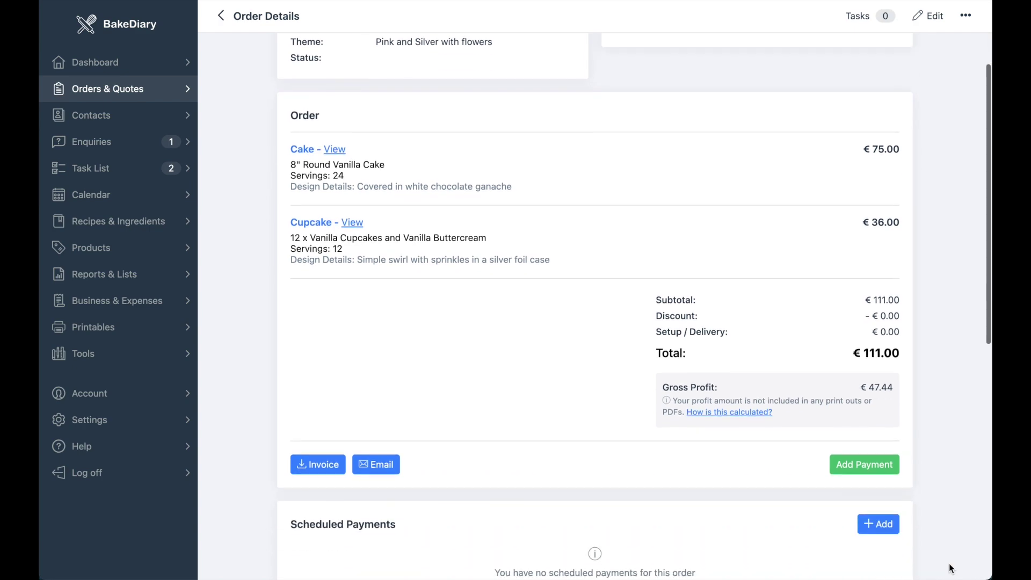
left_click(396, 470)
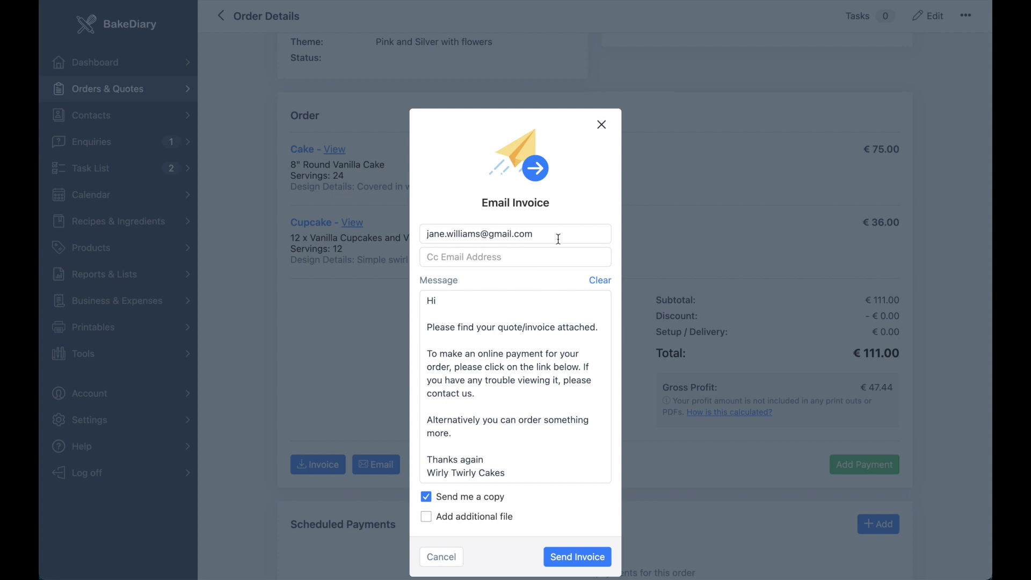
left_click(607, 127)
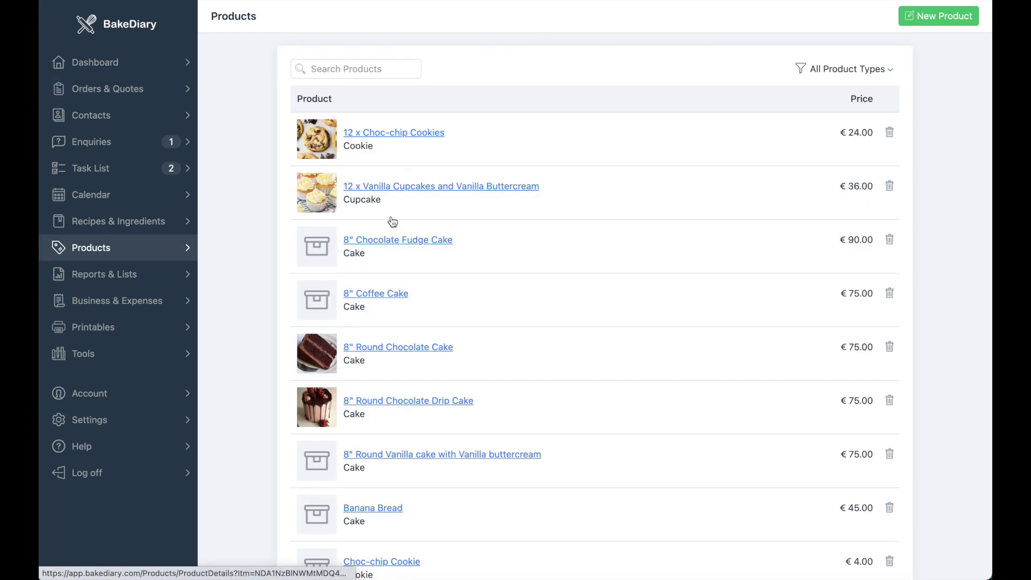
- Show the 12 x Choc-chip Cookies product on the online enquiry form and return to the product list
left_click(407, 136)
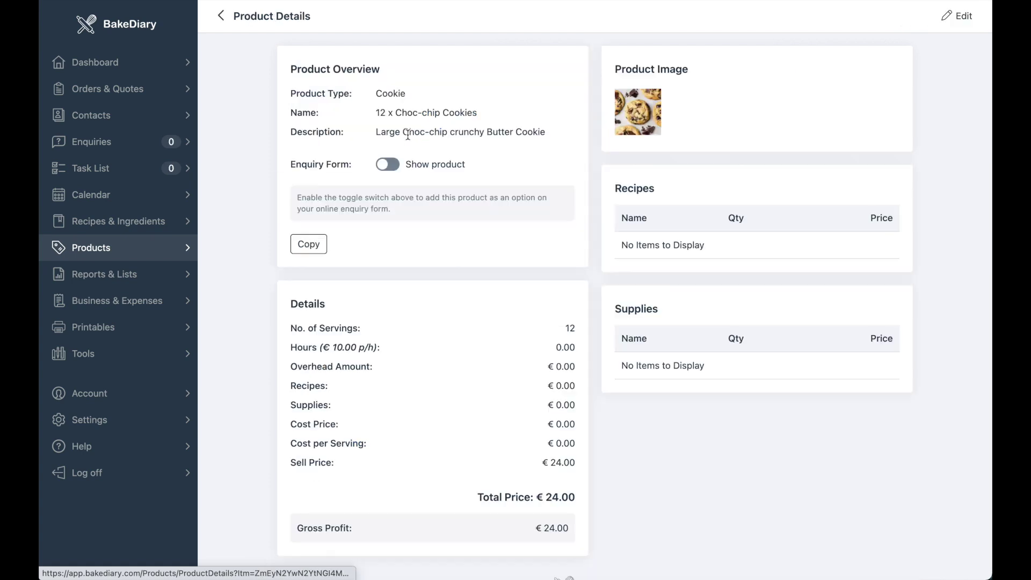
left_click(391, 168)
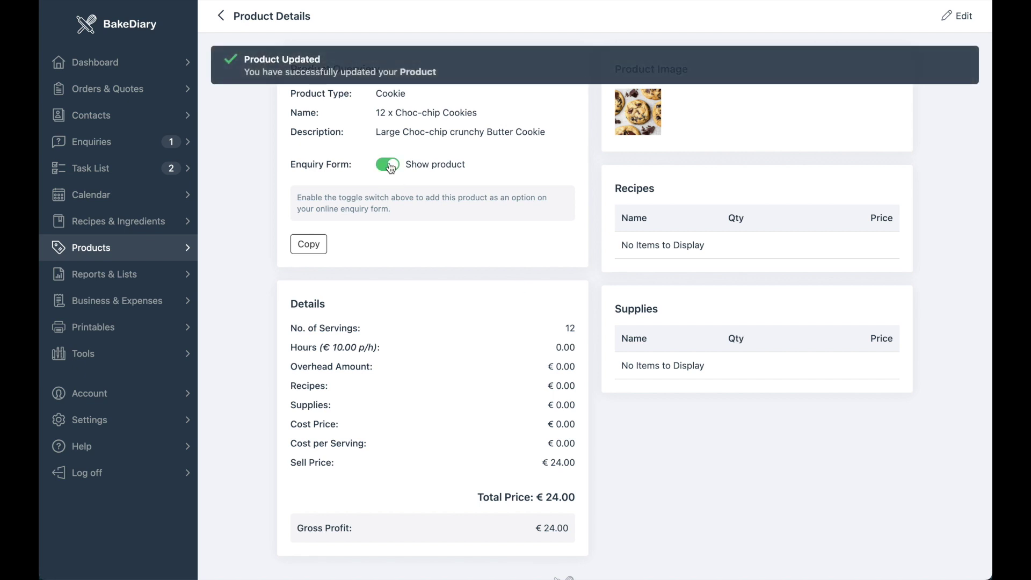
left_click(219, 19)
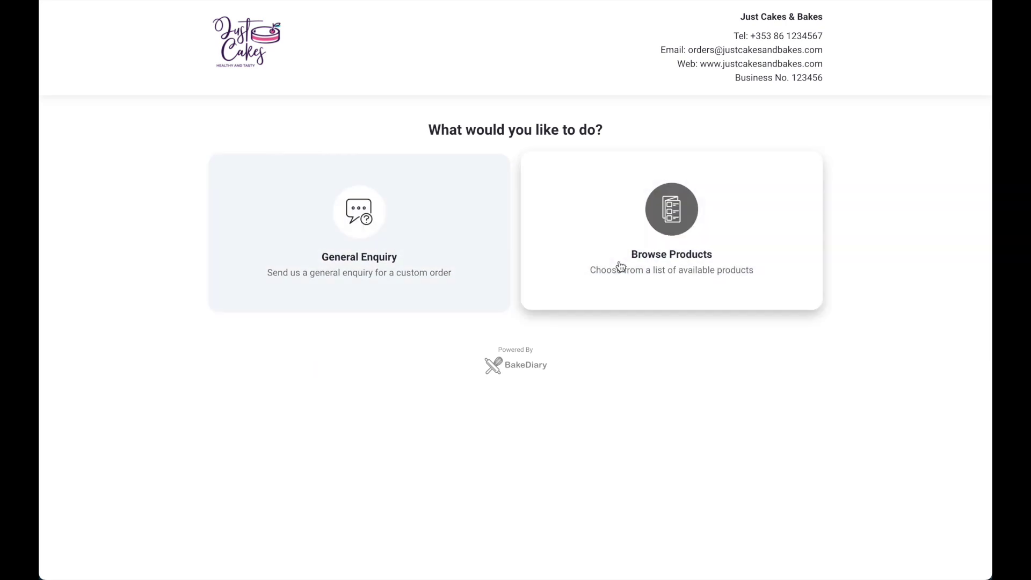
- Browse the public form's products, add one 12 x Choc-chip Cookies and one 8" Round Chocolate Cake, and view the selection
left_click(621, 267)
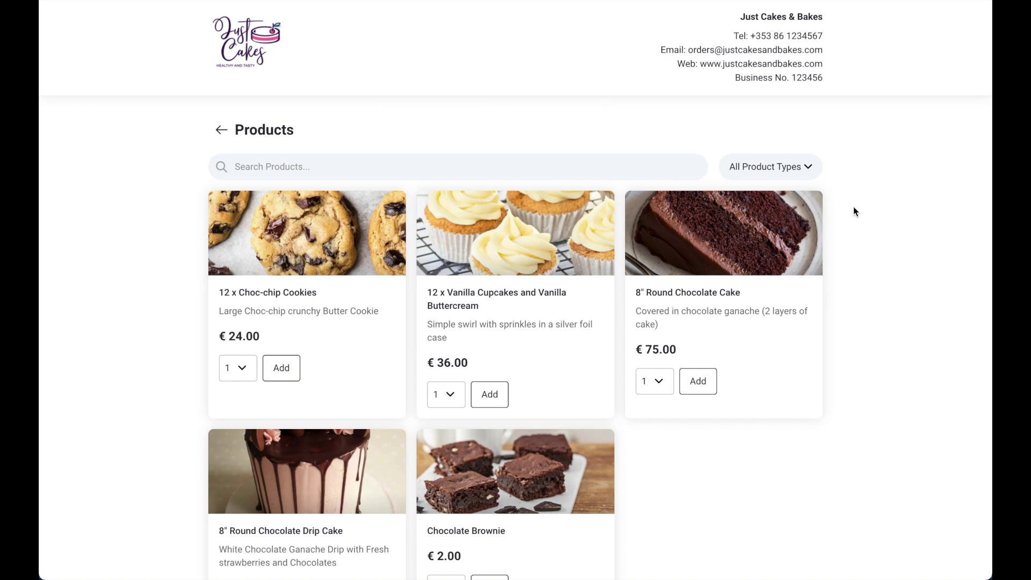
left_click(275, 376)
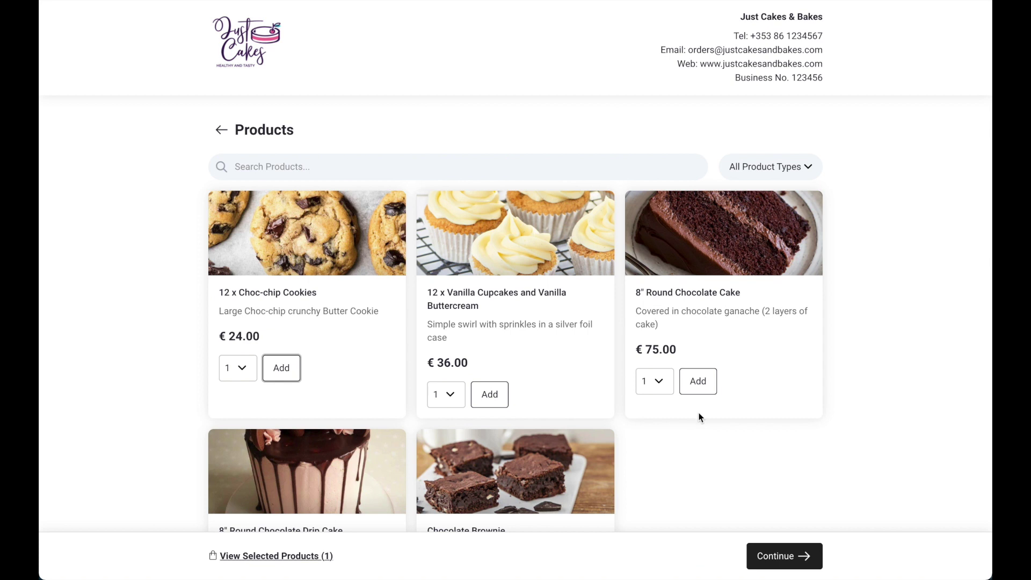
left_click(699, 388)
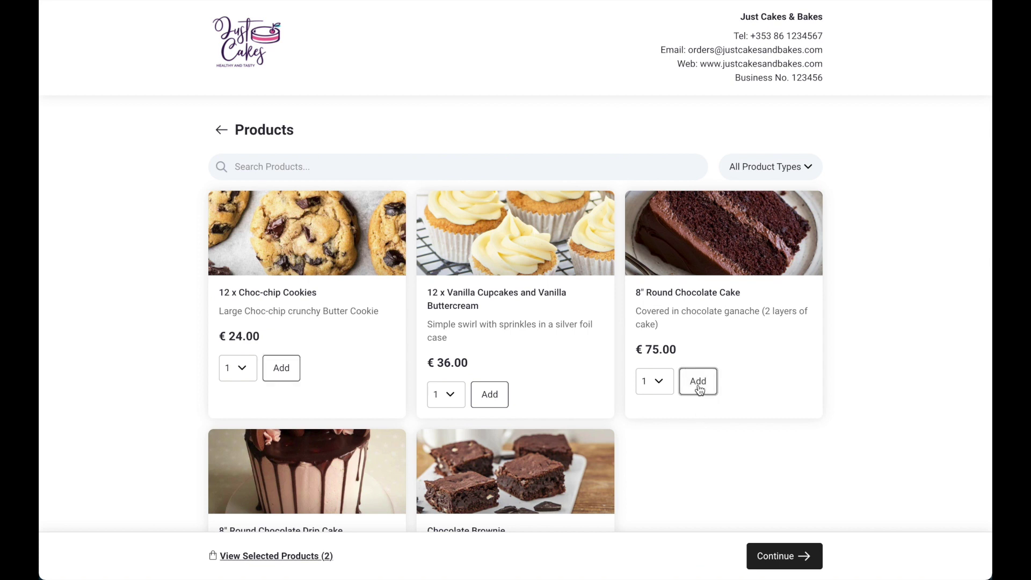
left_click(281, 558)
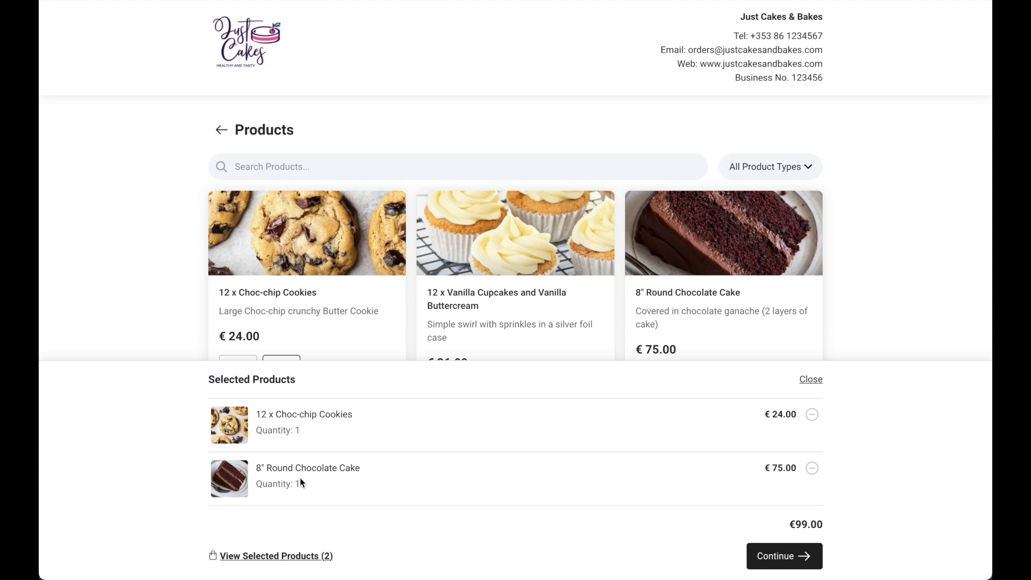
- Continue to the enquiry details and look over the requested items and the remaining form fields
left_click(774, 555)
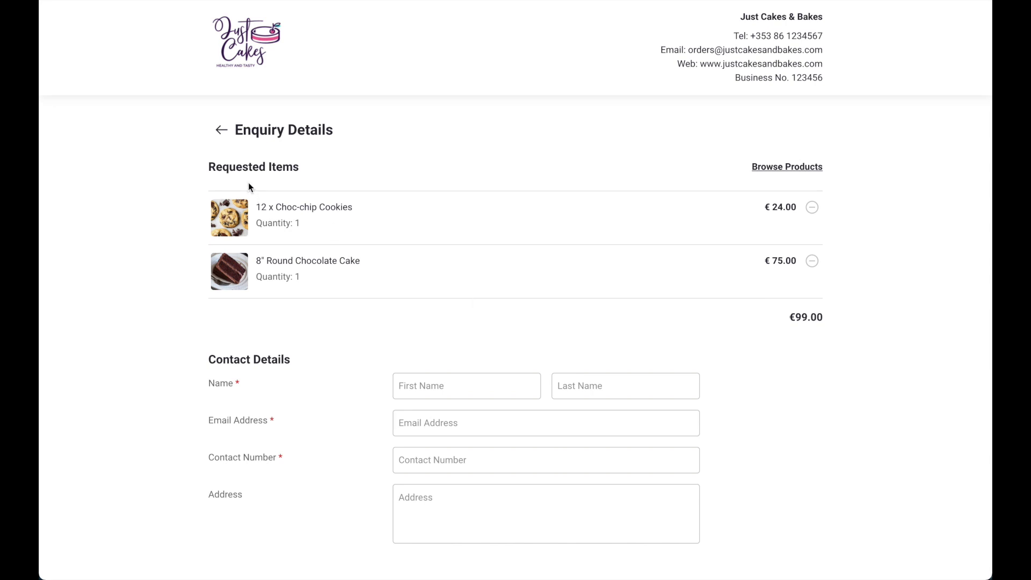
scroll(384, 342, "down", 9)
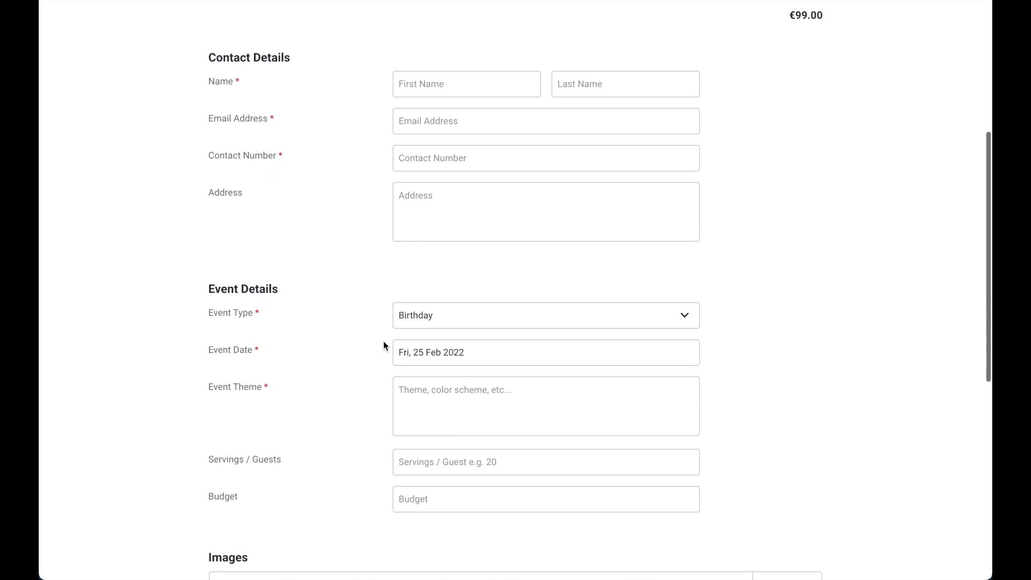
scroll(383, 344, "down", 5)
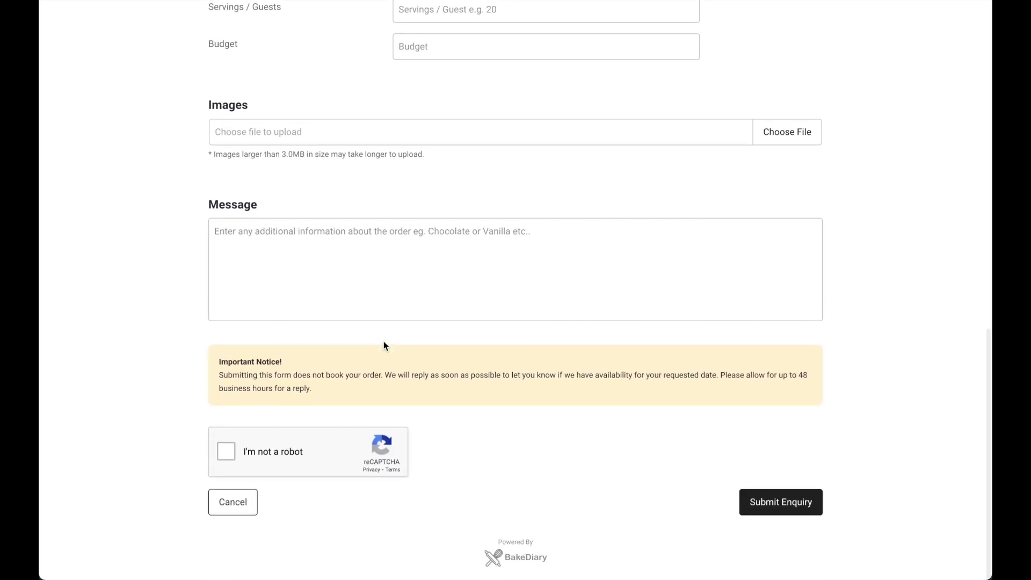
scroll(383, 345, "up", 14)
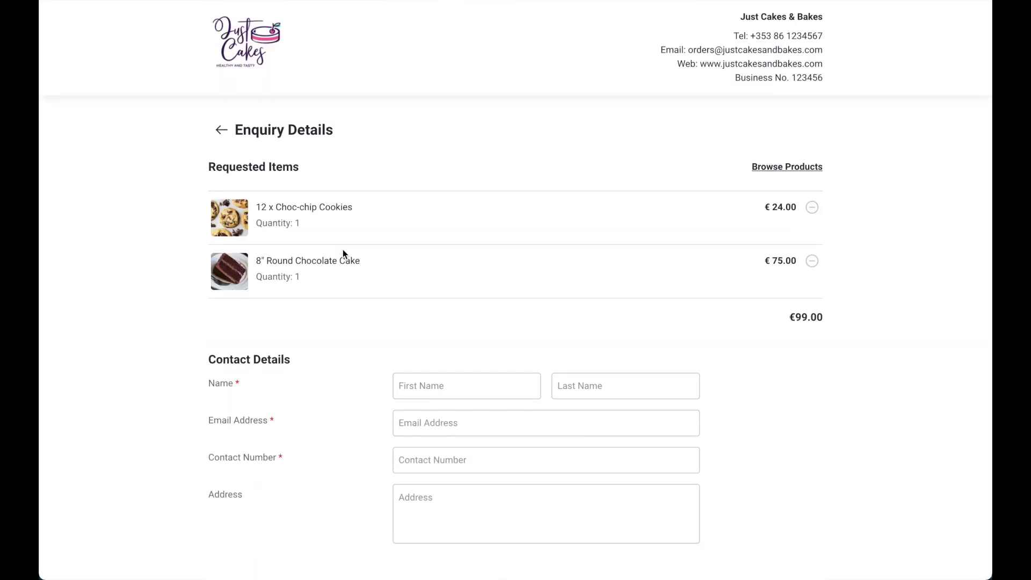